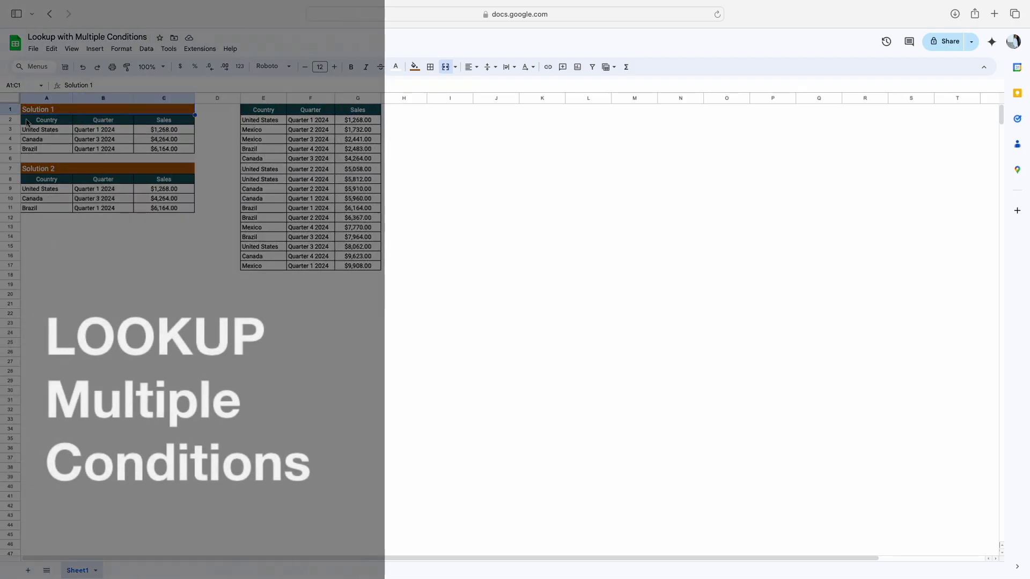
# Empty Sales cells C3:C5 and C9:C11, keeping the Country and Quarter criteria.
pyautogui.click(61, 122)
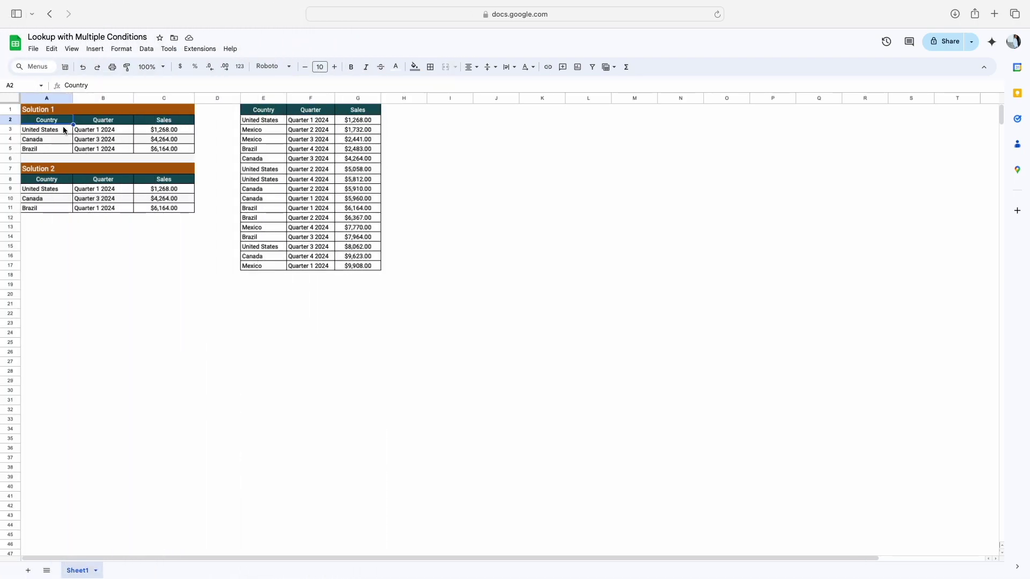
pyautogui.click(63, 129)
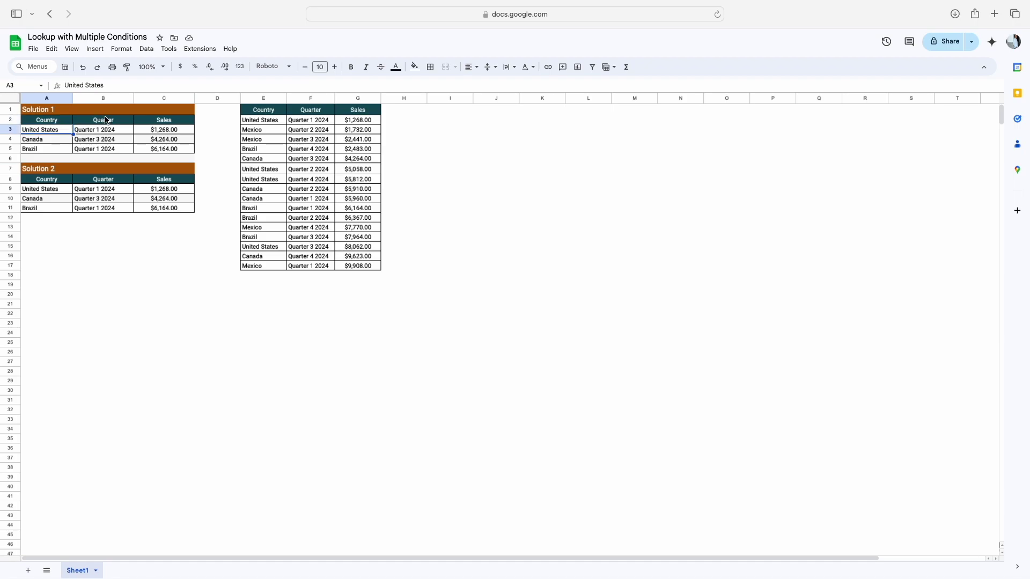
pyautogui.click(115, 130)
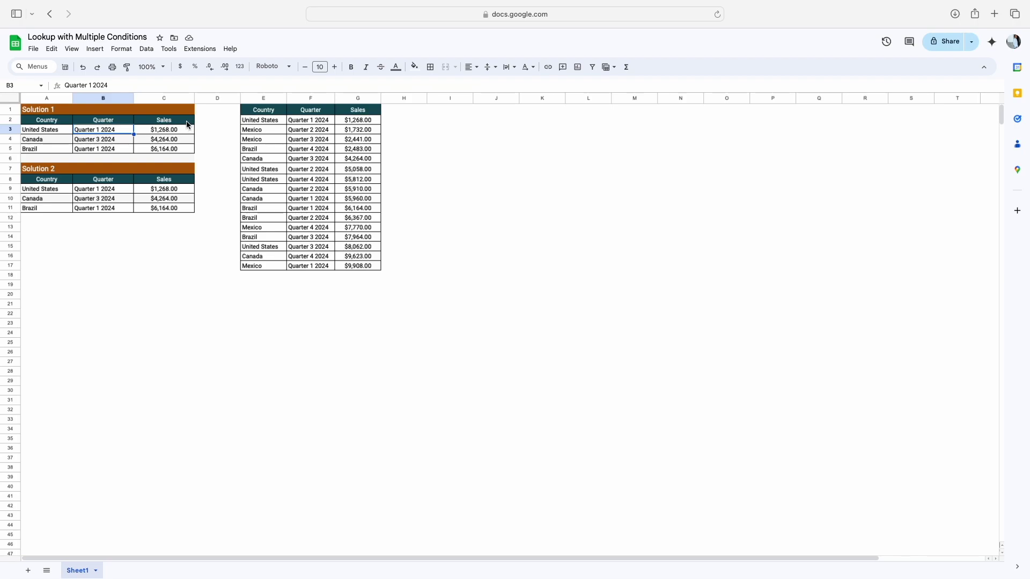
pyautogui.press('Up')
pyautogui.press('Up')
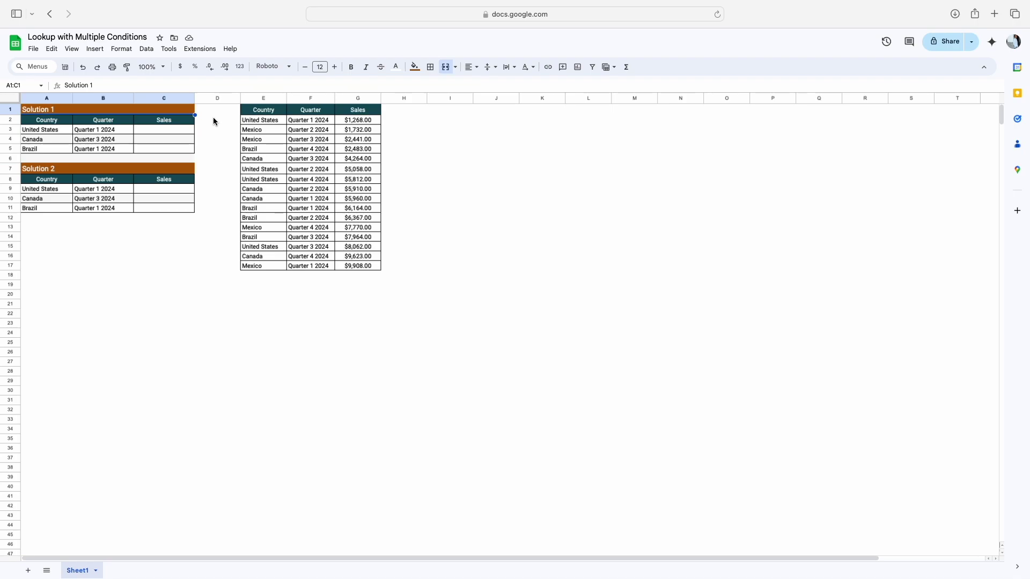
# Enter =INDEX(G2:G17,MATCH(1,(E2:E17=A3)*(F2:F17=B3),0)) in C3, returning $1,268.00.
pyautogui.click(173, 131)
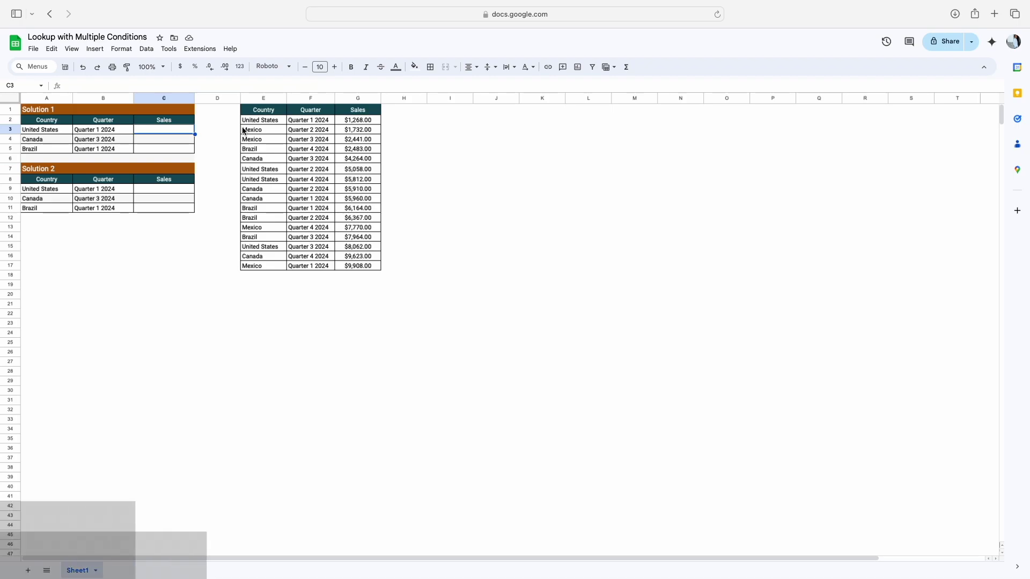
pyautogui.write('=in')
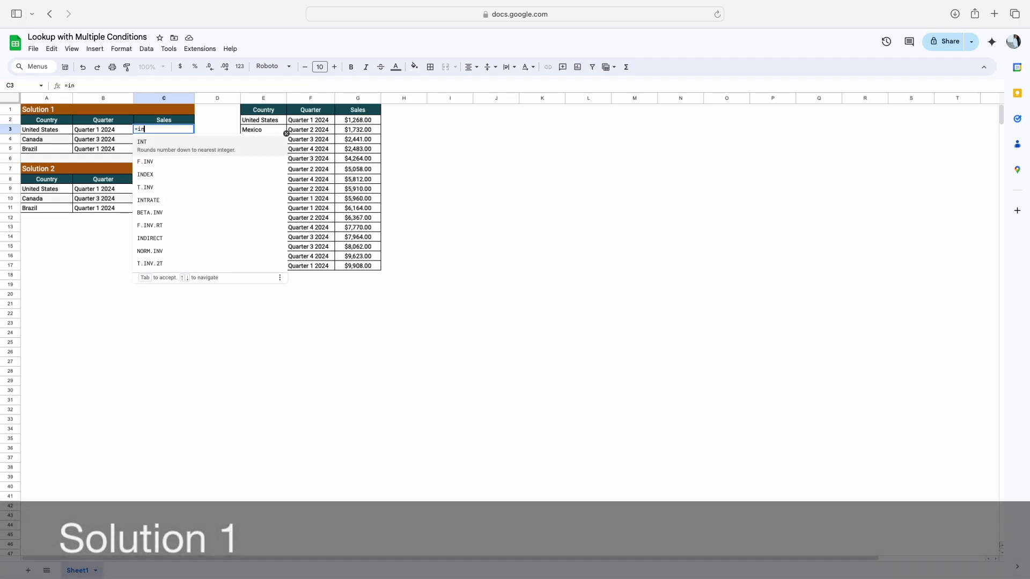
pyautogui.write('dex(')
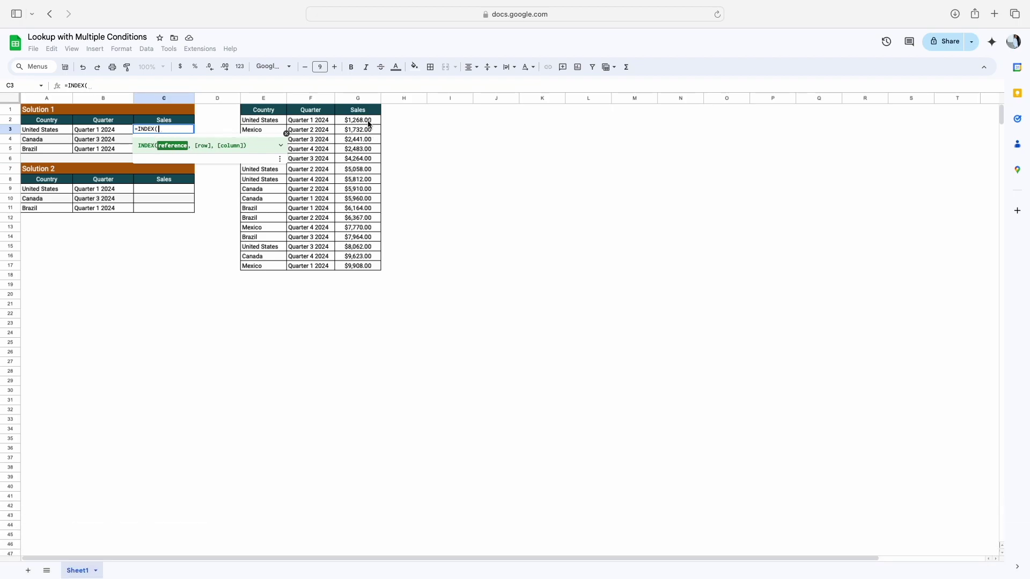
pyautogui.moveTo(370, 123); pyautogui.dragTo(352, 267)
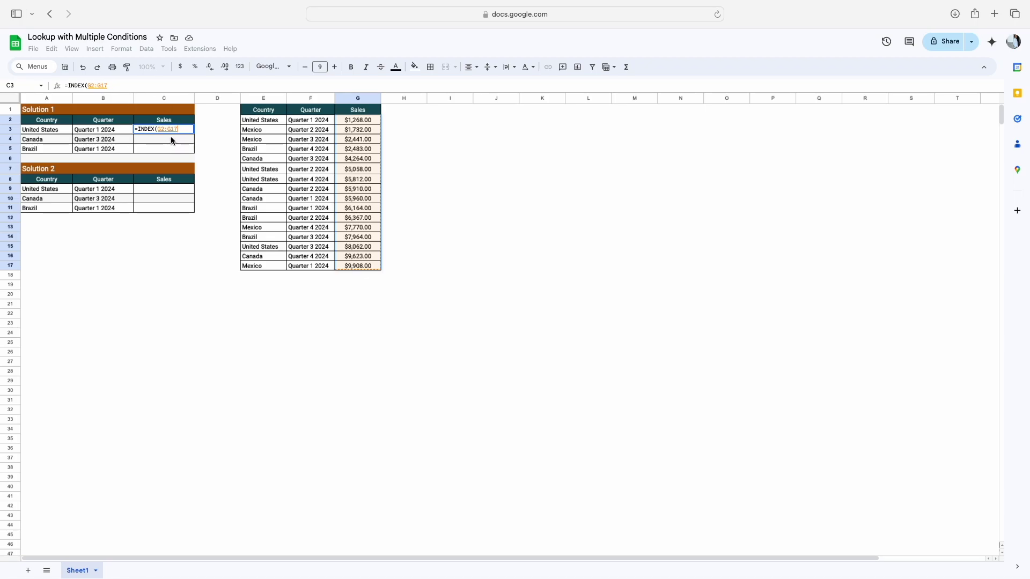
pyautogui.write(',')
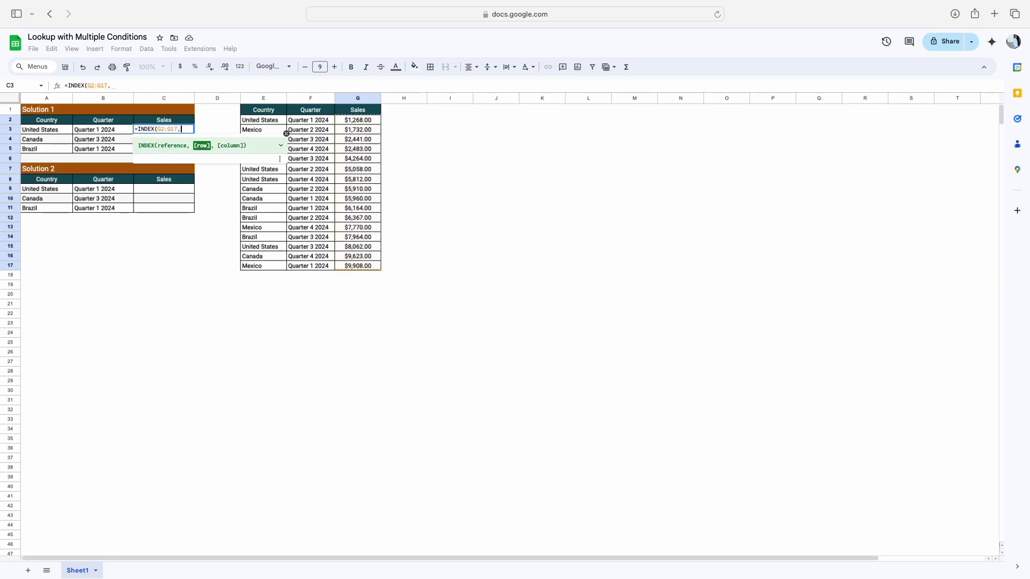
pyautogui.write('mat')
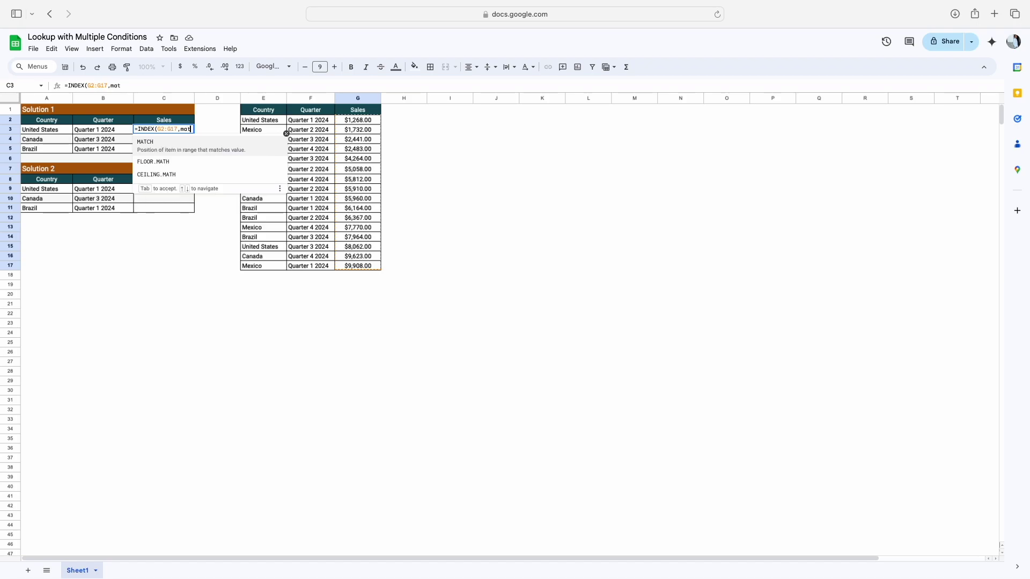
pyautogui.press('Tab')
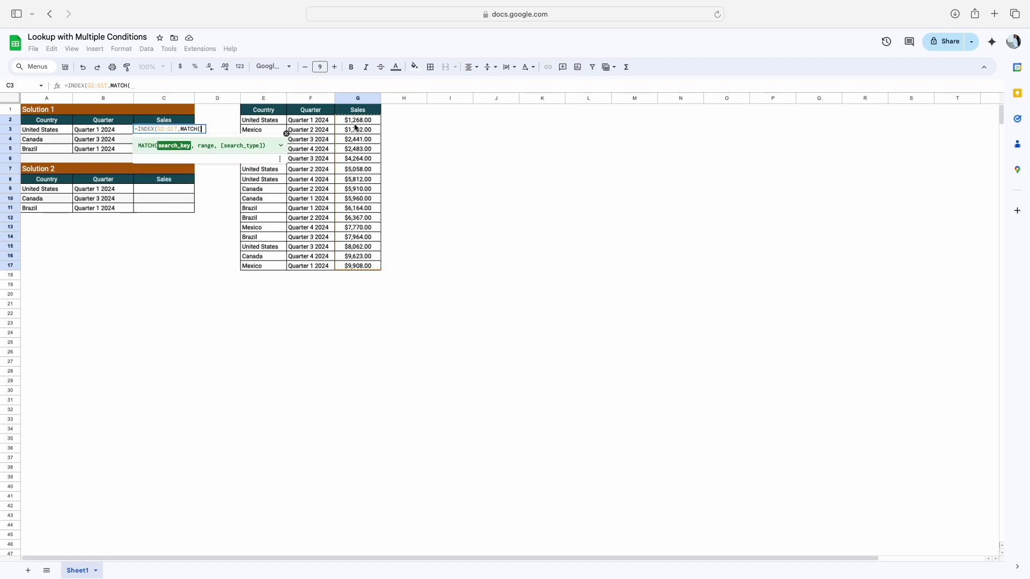
pyautogui.write('1,')
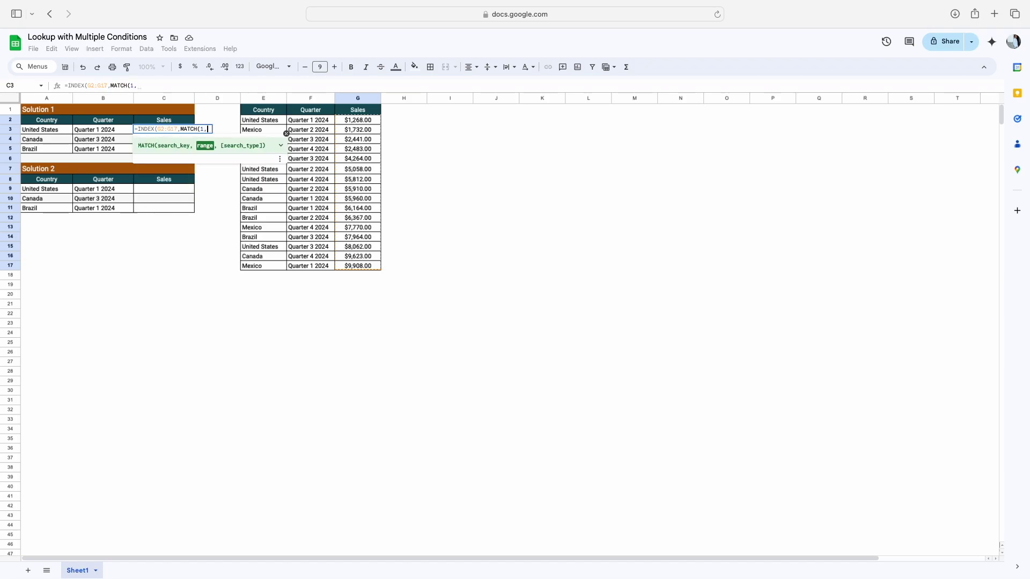
pyautogui.write('(')
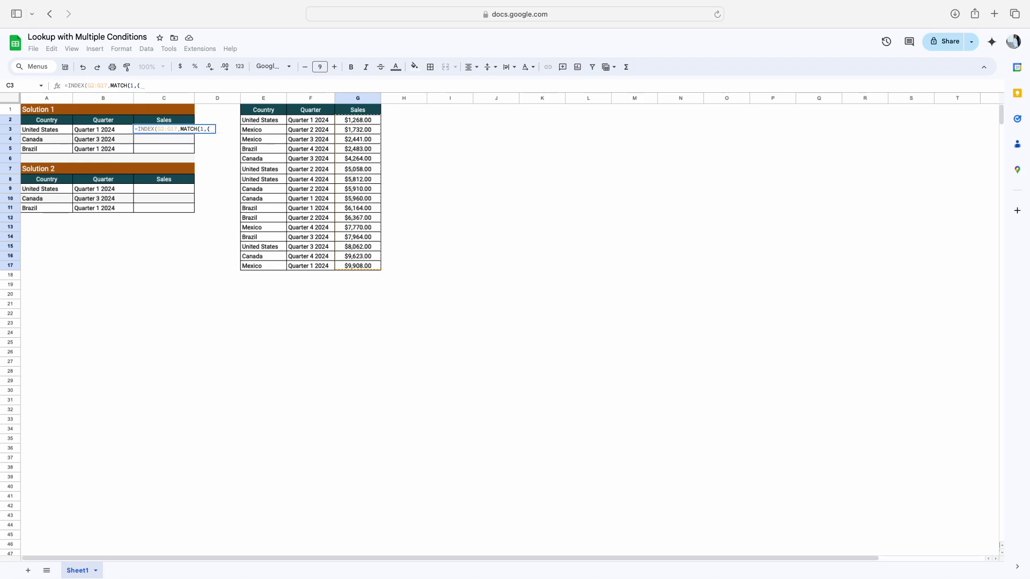
pyautogui.moveTo(261, 121); pyautogui.dragTo(267, 264)
pyautogui.write('=')
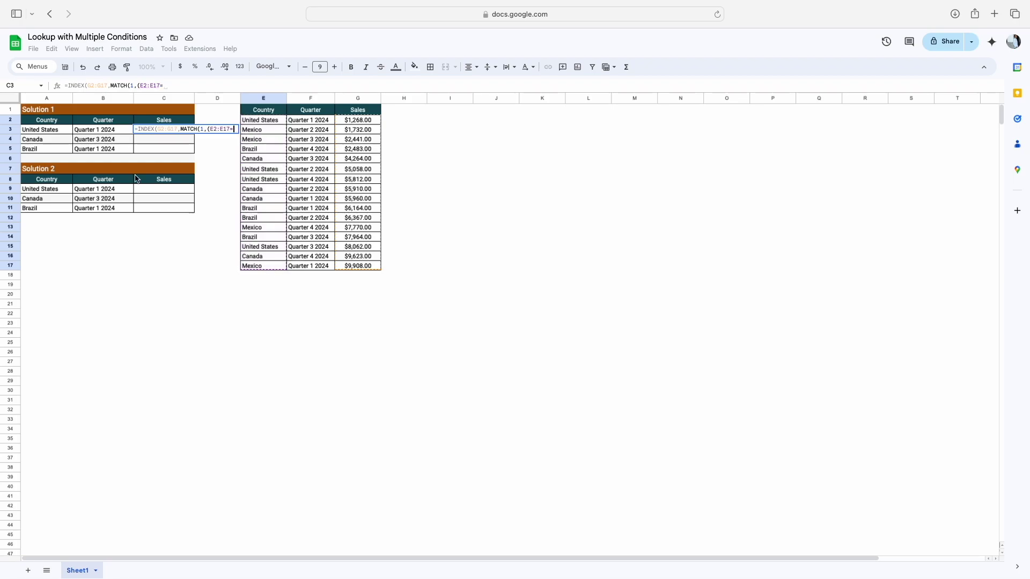
pyautogui.click(59, 130)
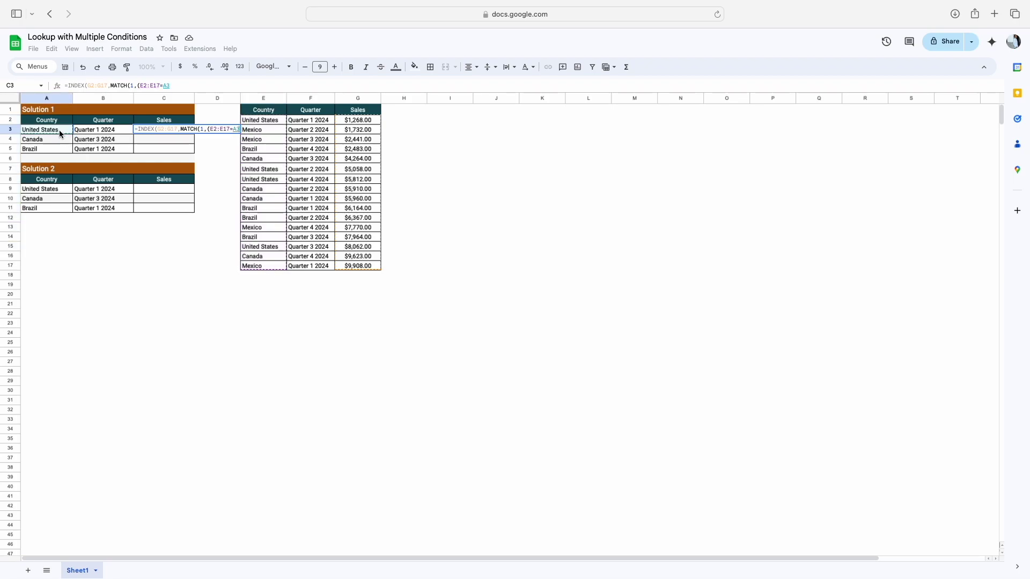
pyautogui.write(')')
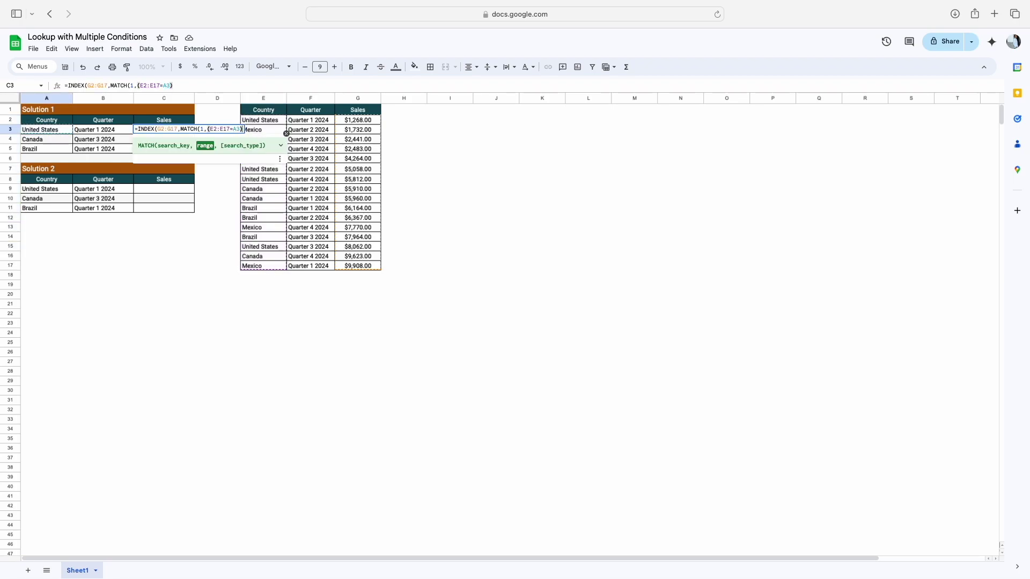
pyautogui.write('*')
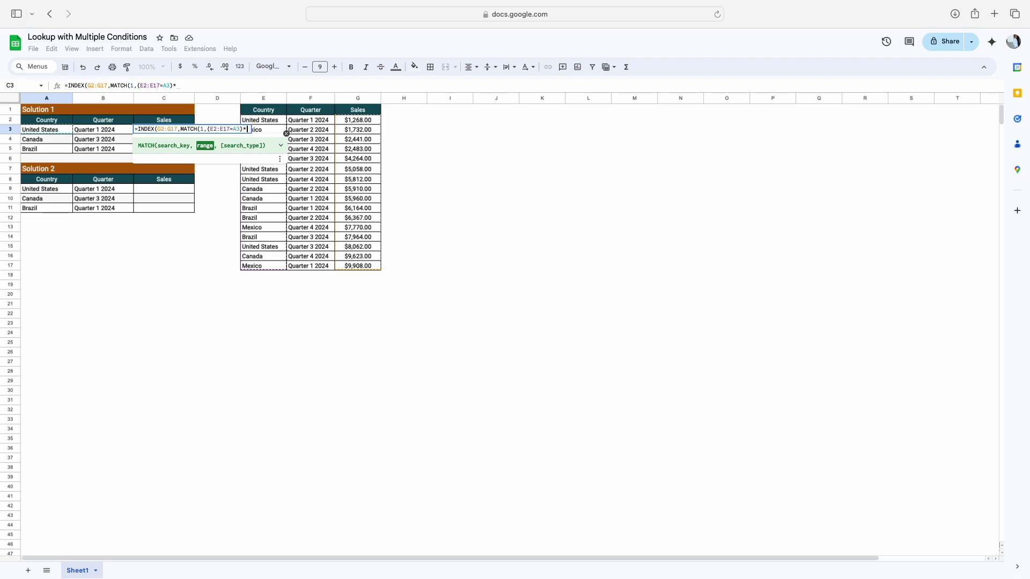
pyautogui.write('(')
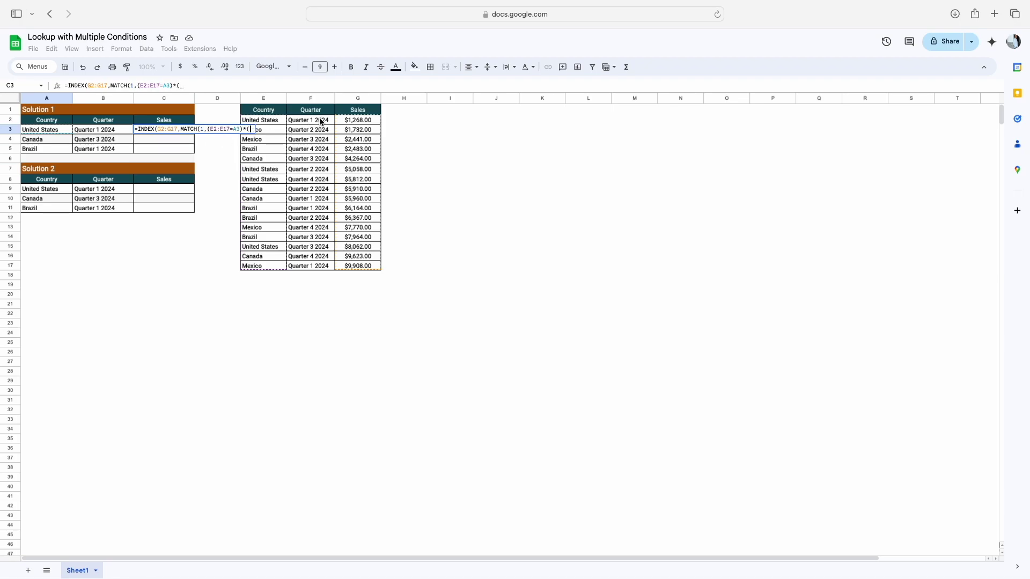
pyautogui.moveTo(321, 122); pyautogui.dragTo(317, 269)
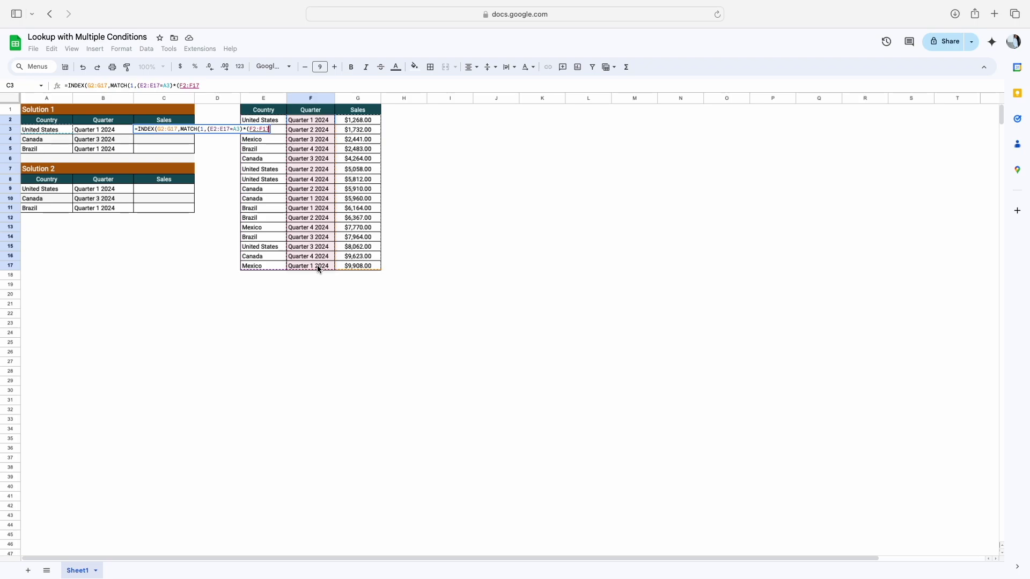
pyautogui.write('=')
pyautogui.click(90, 133)
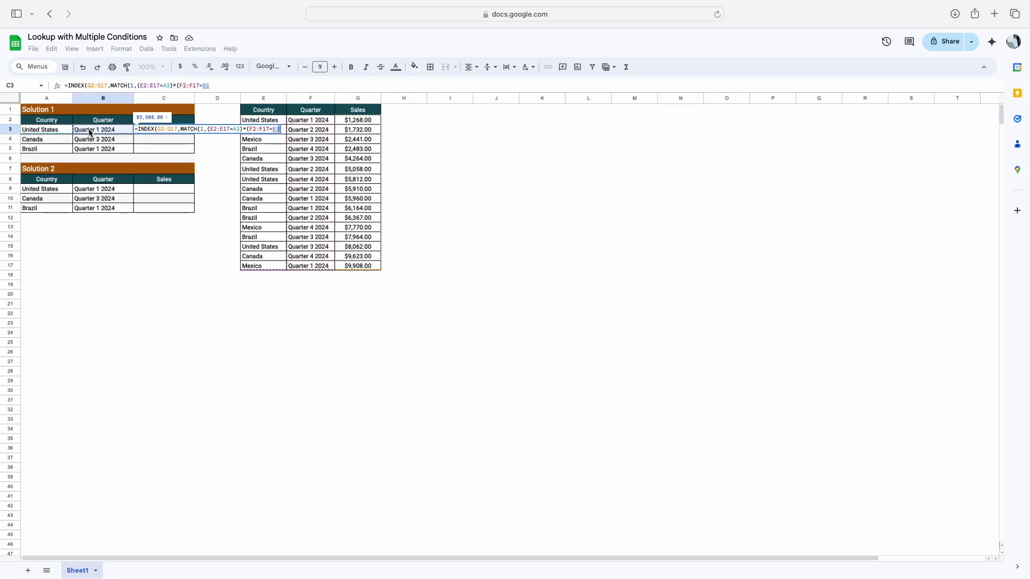
pyautogui.write('),0)')
pyautogui.press('Return')
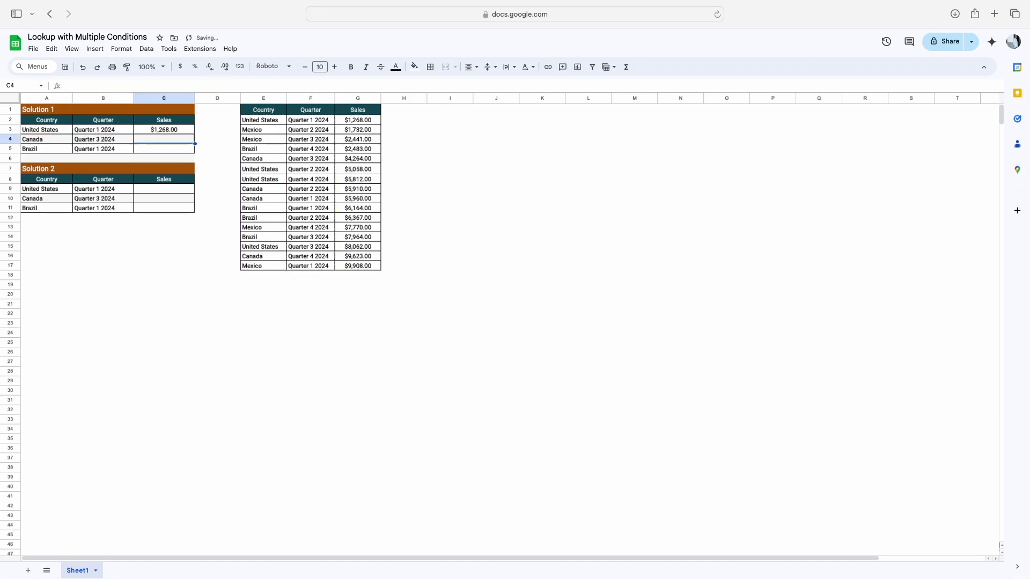
pyautogui.click(161, 130)
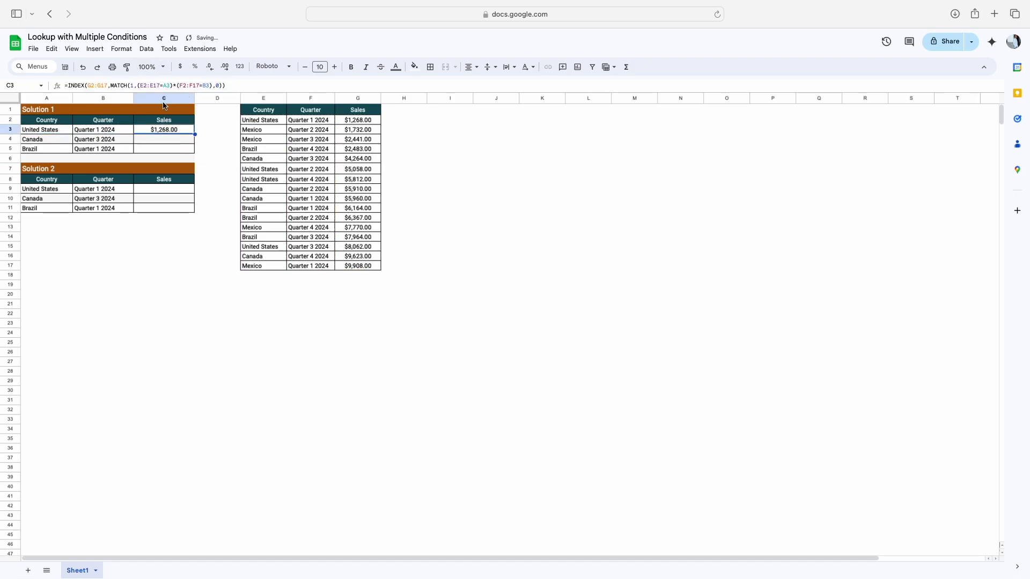
# Make the C3 formula's three ranges absolute and fill it down to C4:C5.
pyautogui.click(97, 84)
pyautogui.press('F4')
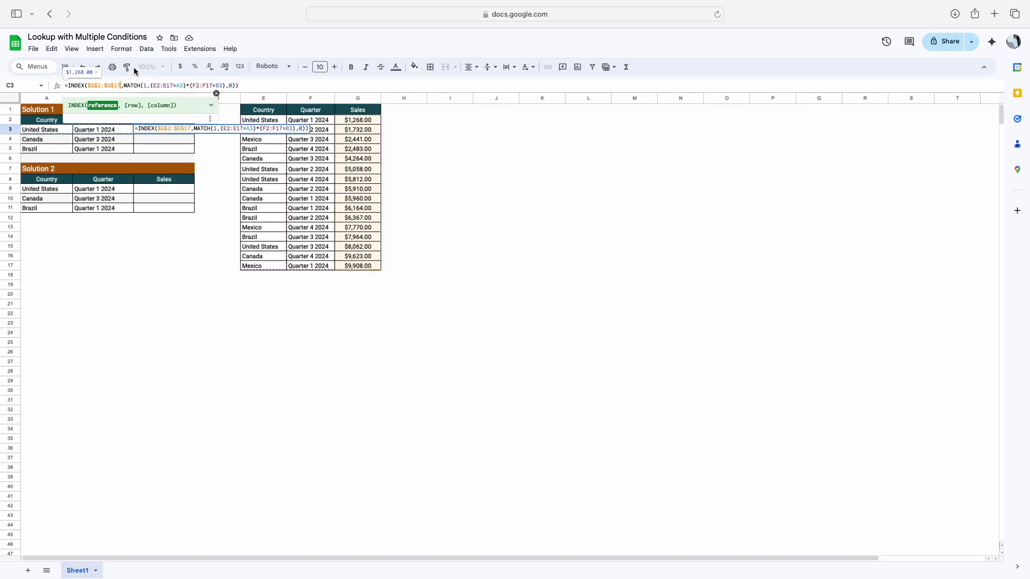
pyautogui.click(173, 85)
pyautogui.press('F4')
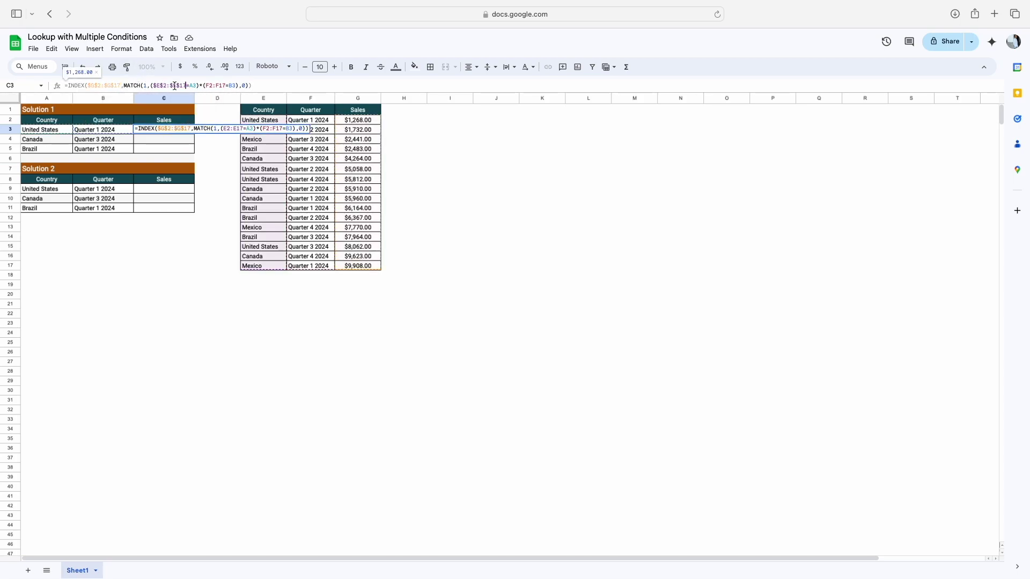
pyautogui.click(217, 84)
pyautogui.press('F4')
pyautogui.press('Return')
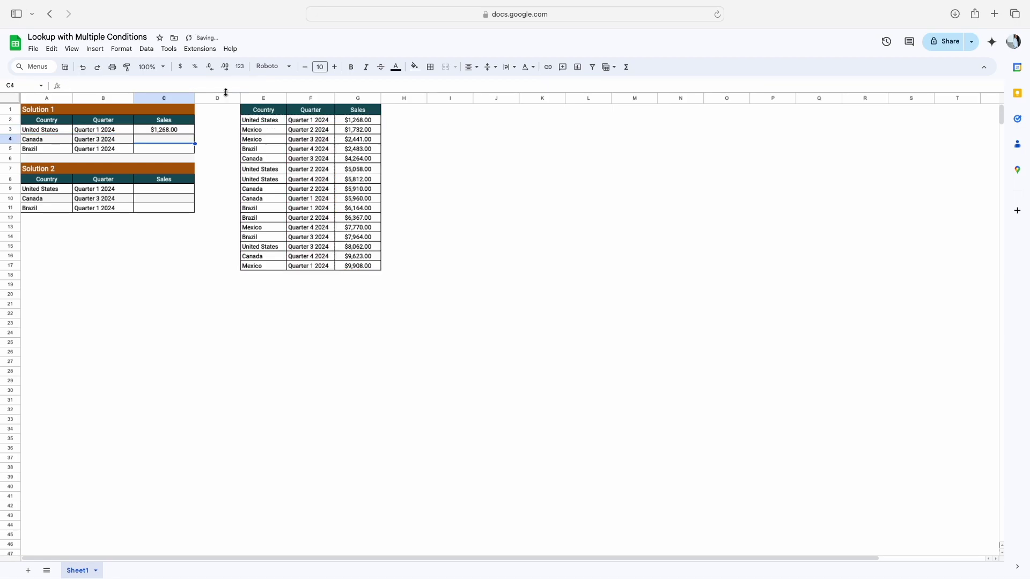
pyautogui.moveTo(177, 134); pyautogui.dragTo(177, 148)
pyautogui.hotkey('ctrl', 'd')
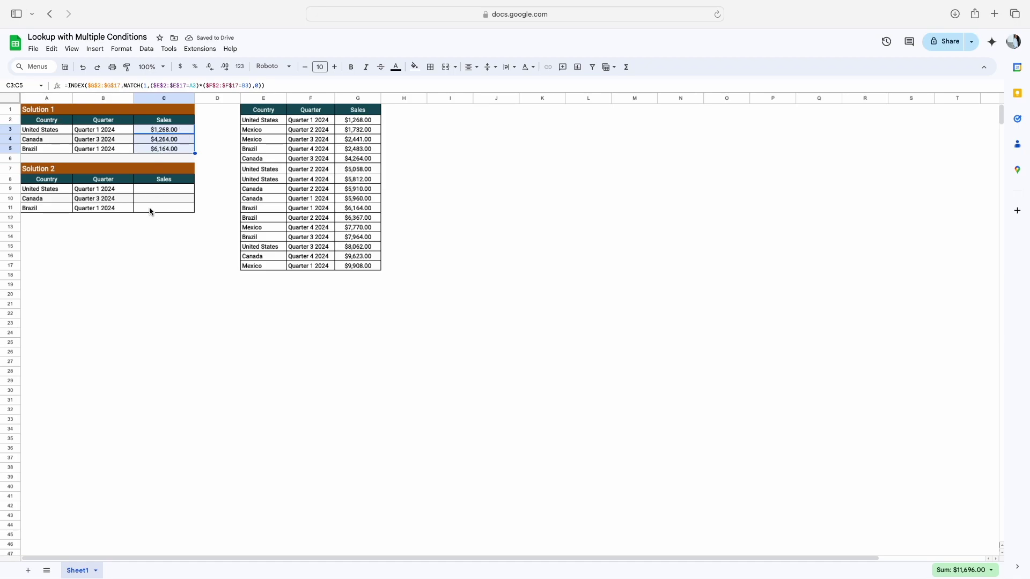
# Enter =FILTER(G2:G17,E2:E17=A9,F2:F17=B9) in C9, returning $1,268.00.
pyautogui.click(151, 188)
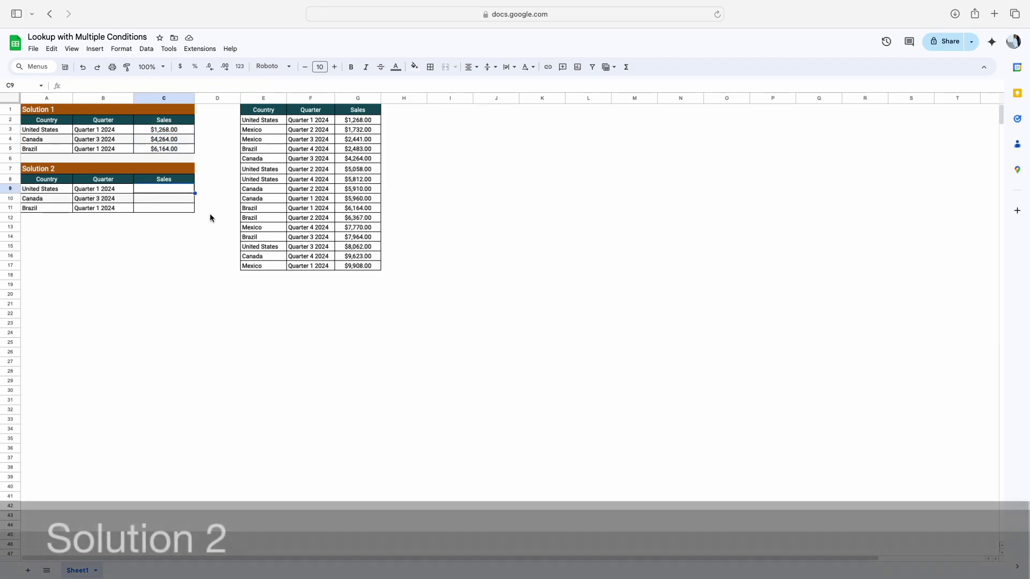
pyautogui.write('=')
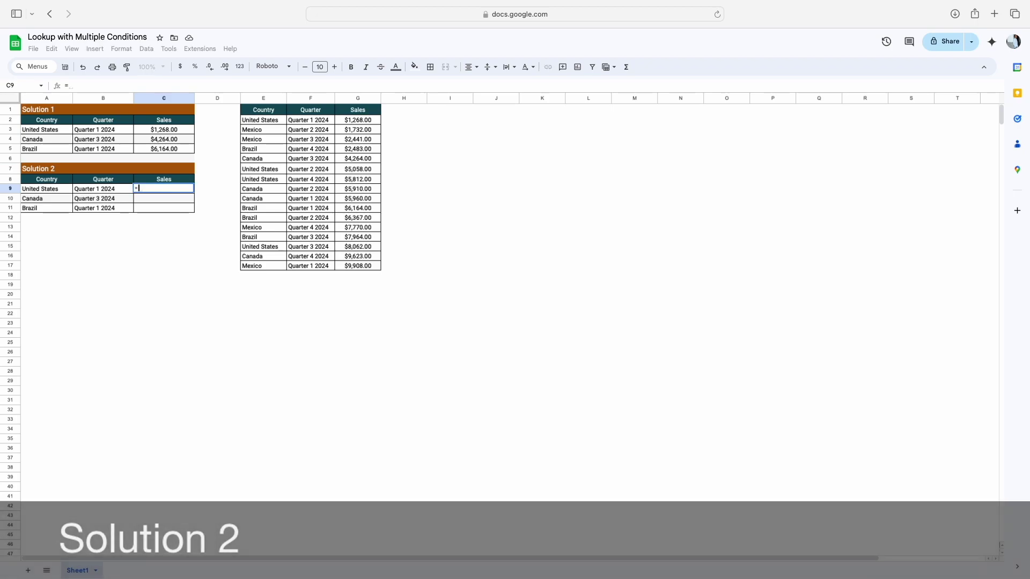
pyautogui.write('FILTER(')
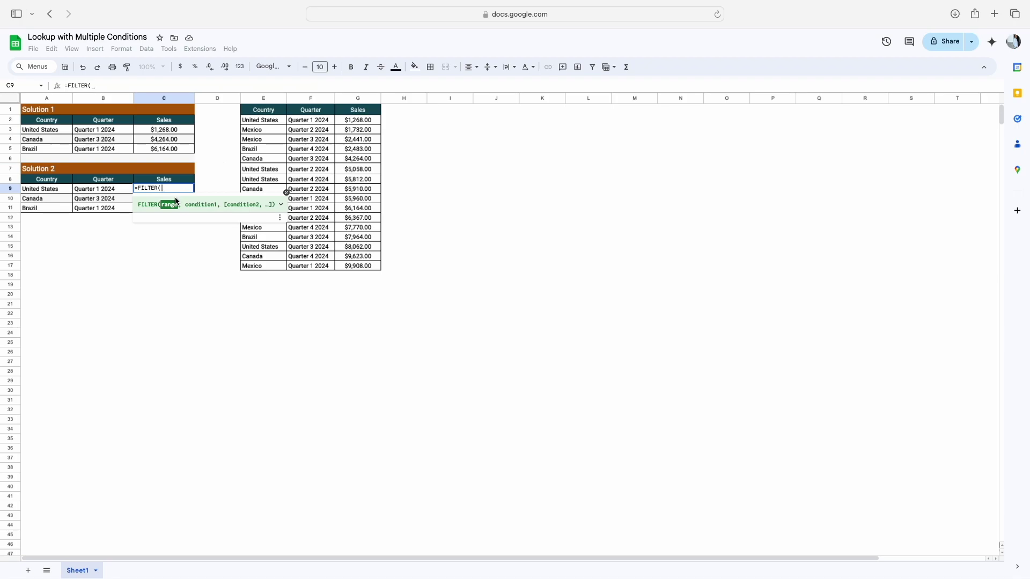
pyautogui.moveTo(368, 121); pyautogui.dragTo(364, 266)
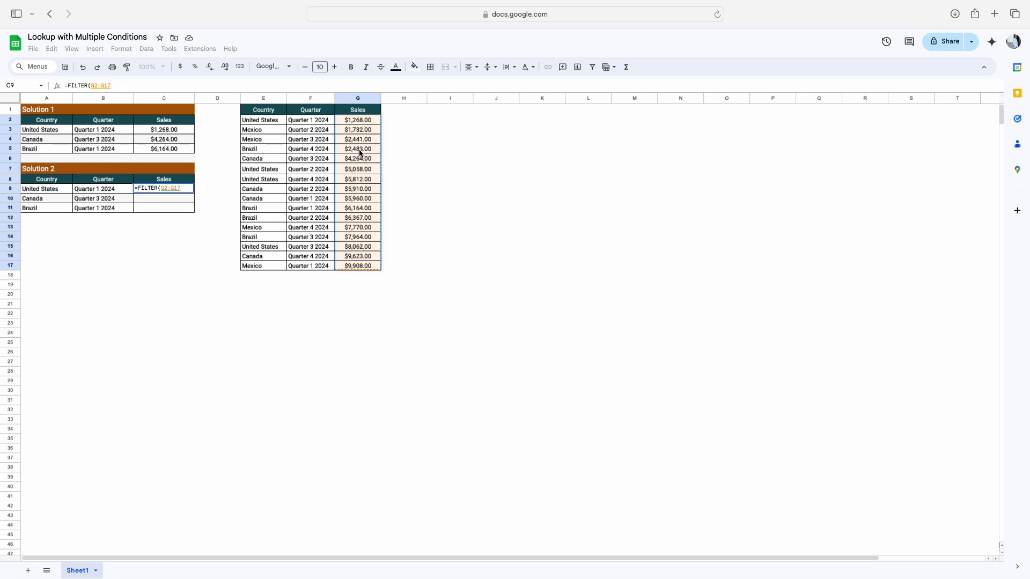
pyautogui.write(',')
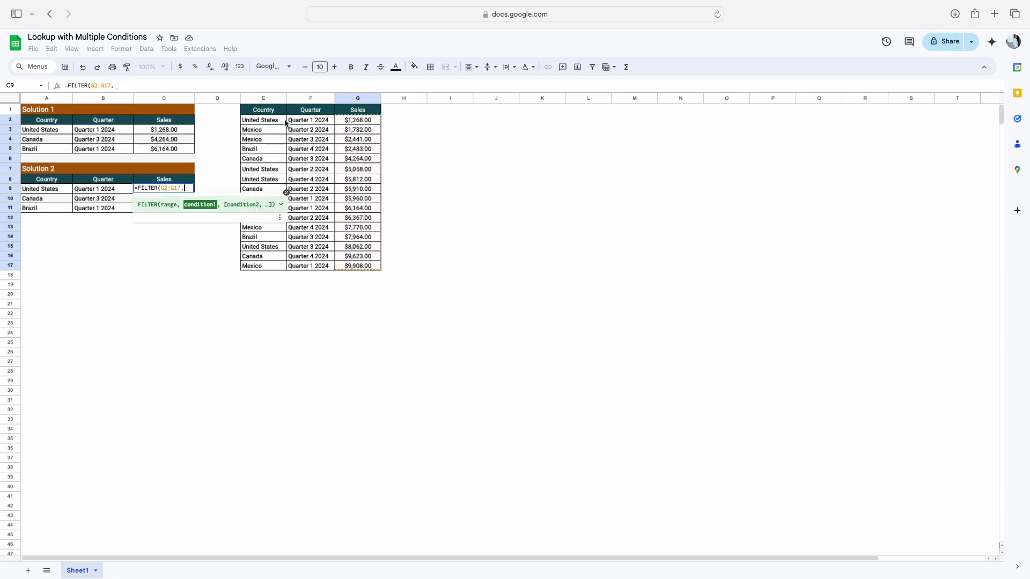
pyautogui.moveTo(265, 119); pyautogui.dragTo(273, 269)
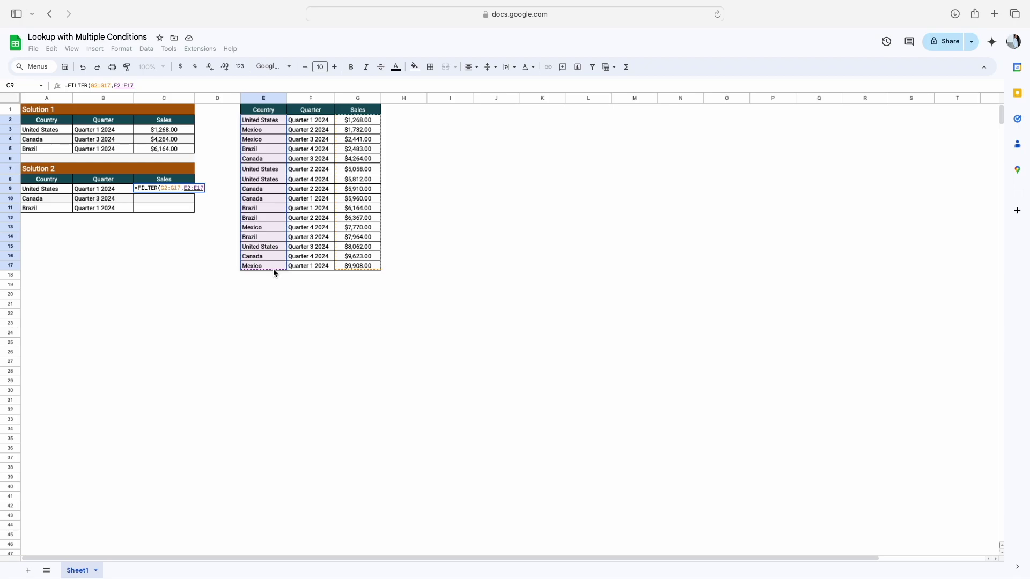
pyautogui.write('=')
pyautogui.click(51, 190)
pyautogui.write(',')
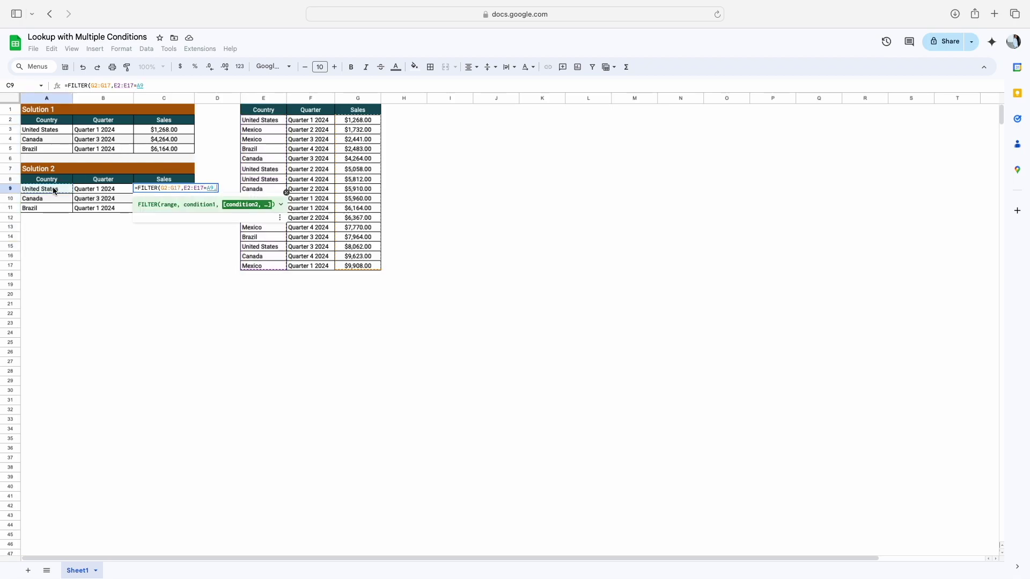
pyautogui.click(312, 122)
pyautogui.moveTo(310, 122); pyautogui.dragTo(309, 266)
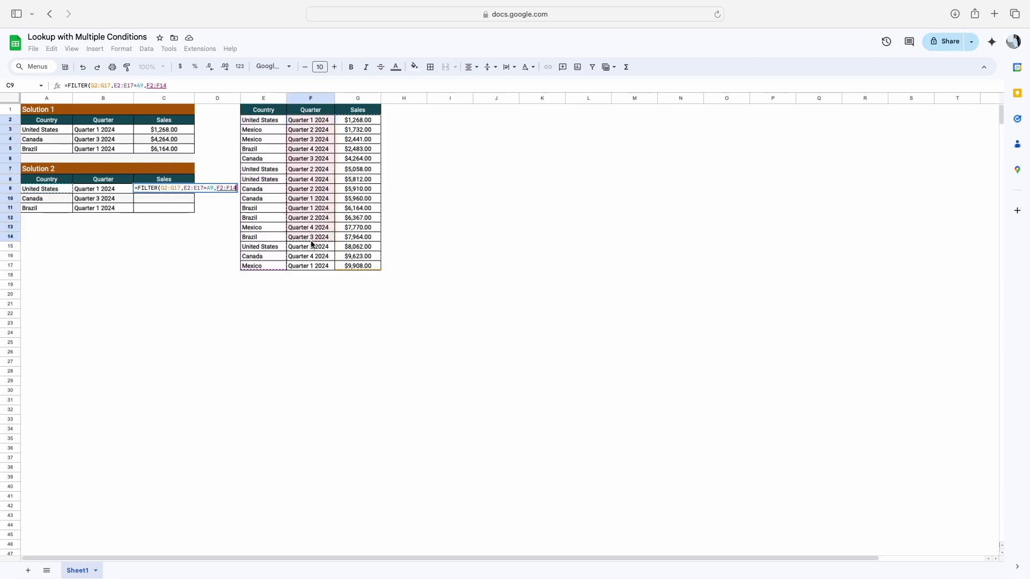
pyautogui.write('=')
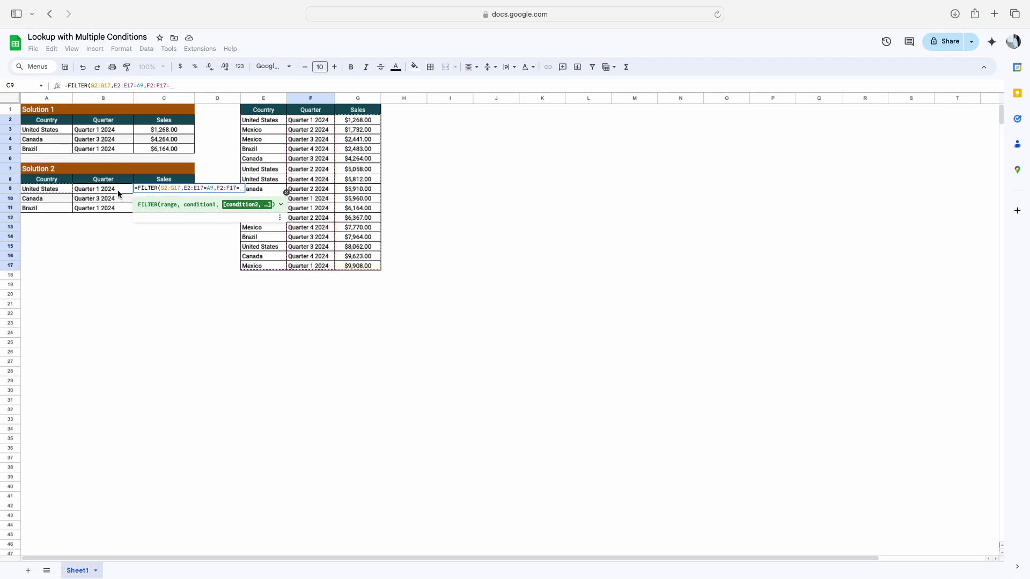
pyautogui.click(117, 191)
pyautogui.press('Return')
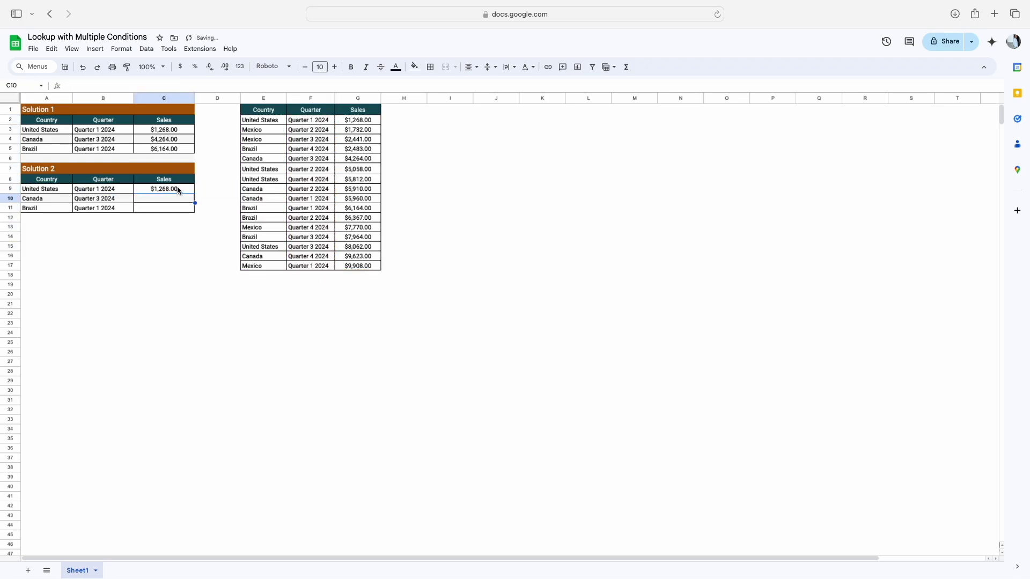
pyautogui.click(177, 189)
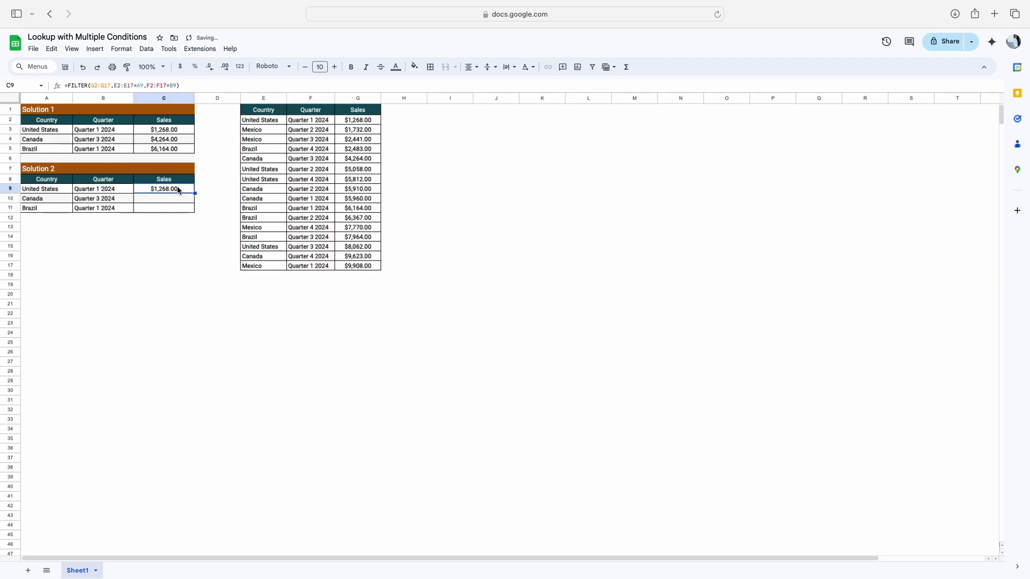
# Make the C9 FILTER ranges absolute and fill it down to C10:C11.
pyautogui.click(102, 84)
pyautogui.press('F4')
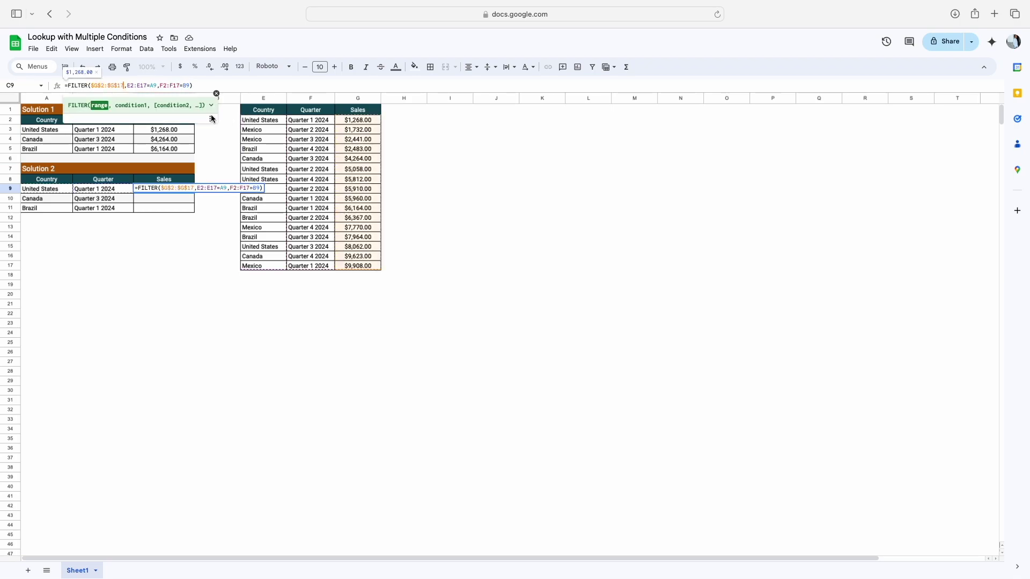
pyautogui.press('Right')
pyautogui.press('Right')
pyautogui.press('F4')
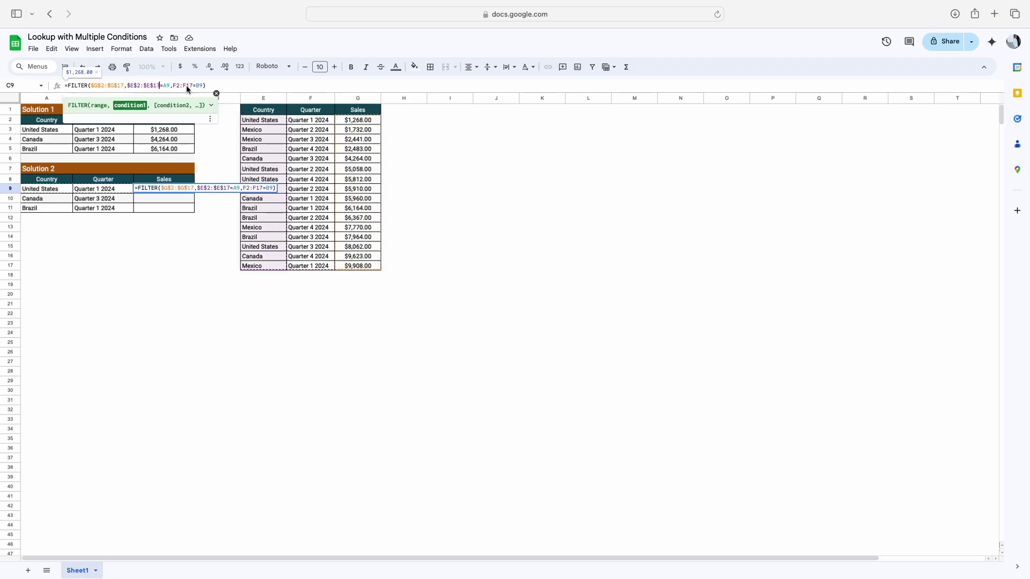
pyautogui.press('Right')
pyautogui.press('Right')
pyautogui.press('Right')
pyautogui.press('F4')
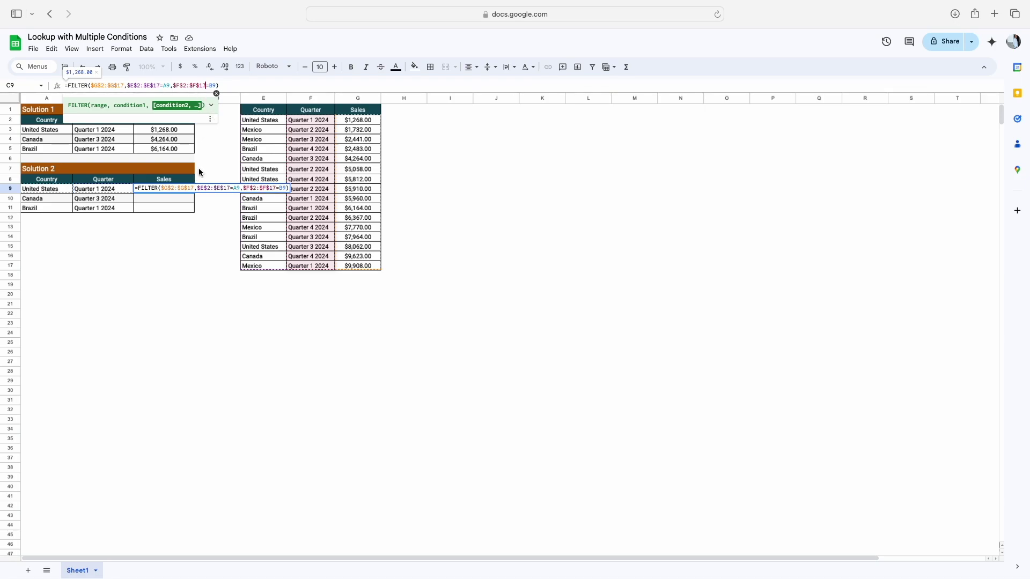
pyautogui.press('Return')
pyautogui.moveTo(176, 187); pyautogui.dragTo(175, 208)
pyautogui.hotkey('ctrl', 'd')
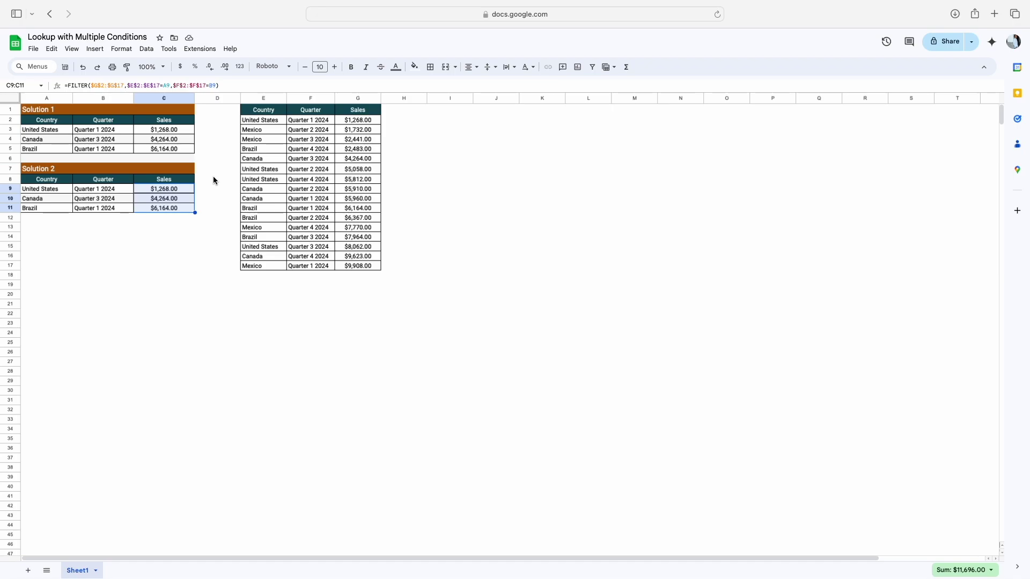
pyautogui.hotkey('ctrl', 'Home')
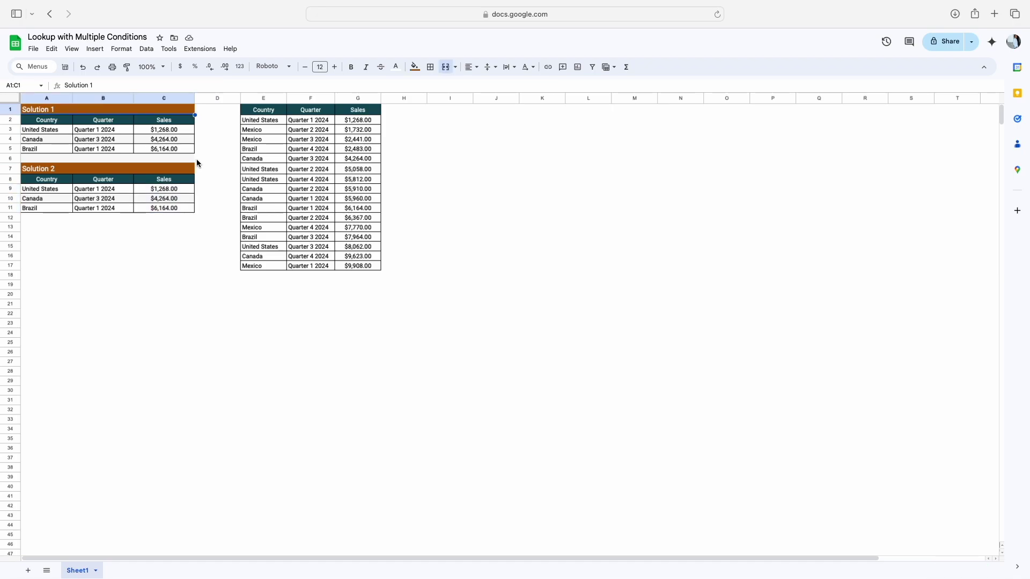